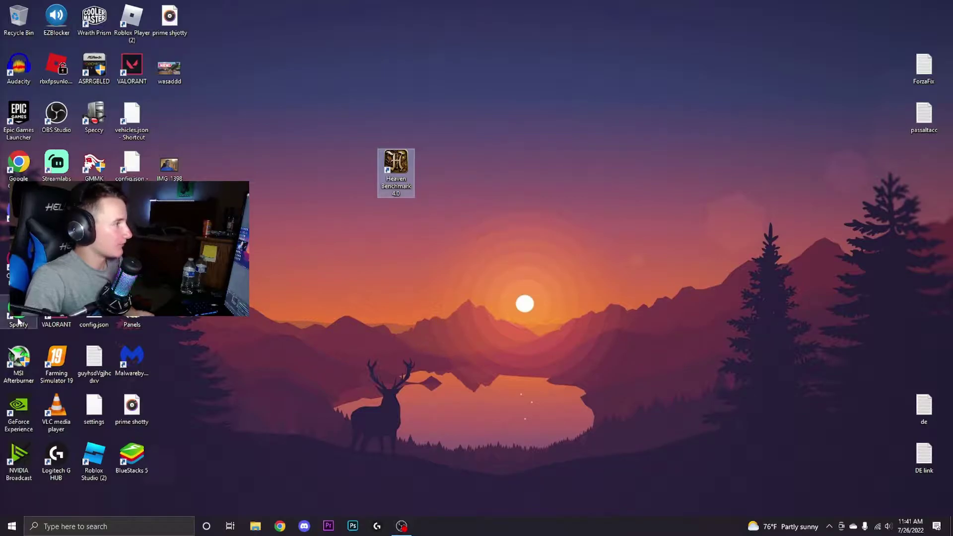
Step: Drag the MSI Afterburner desktop shortcut beside the Heaven Benchmark 4.0 icon
{"action": "left_click_drag", "start_coordinate": [501, 182], "coordinate": [442, 168]}
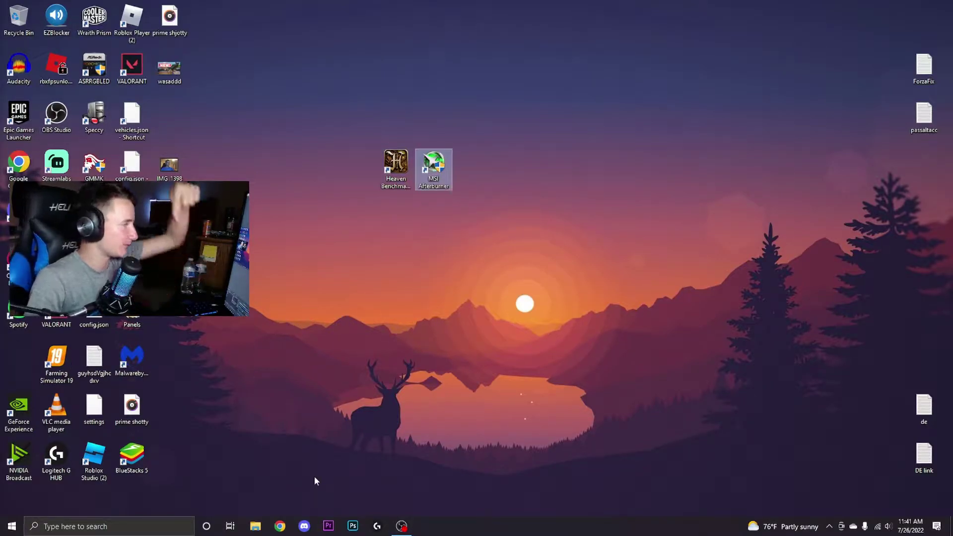
Step: Launch Heaven Benchmark 4.0, minimize its launcher, then restore it from the taskbar
{"action": "double_click", "coordinate": [393, 171]}
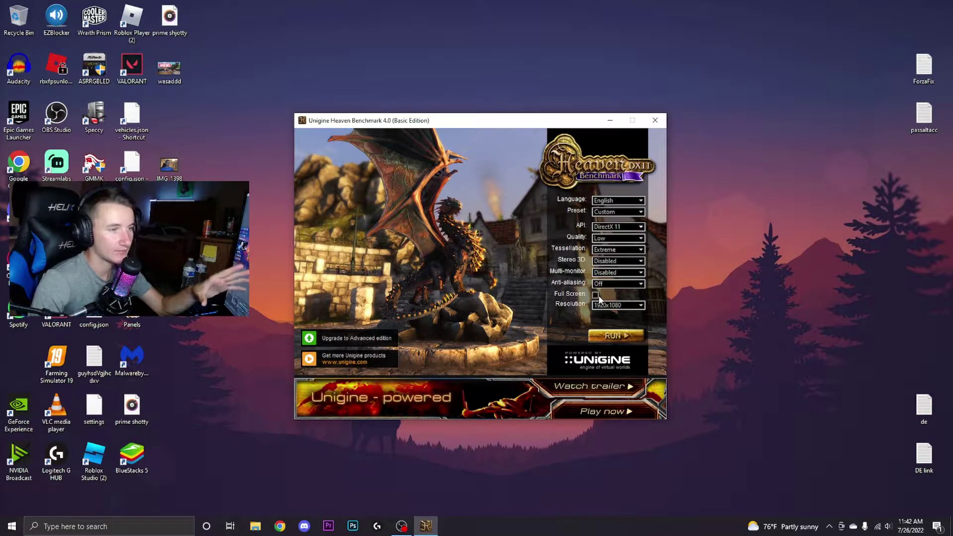
{"action": "left_click", "coordinate": [611, 120]}
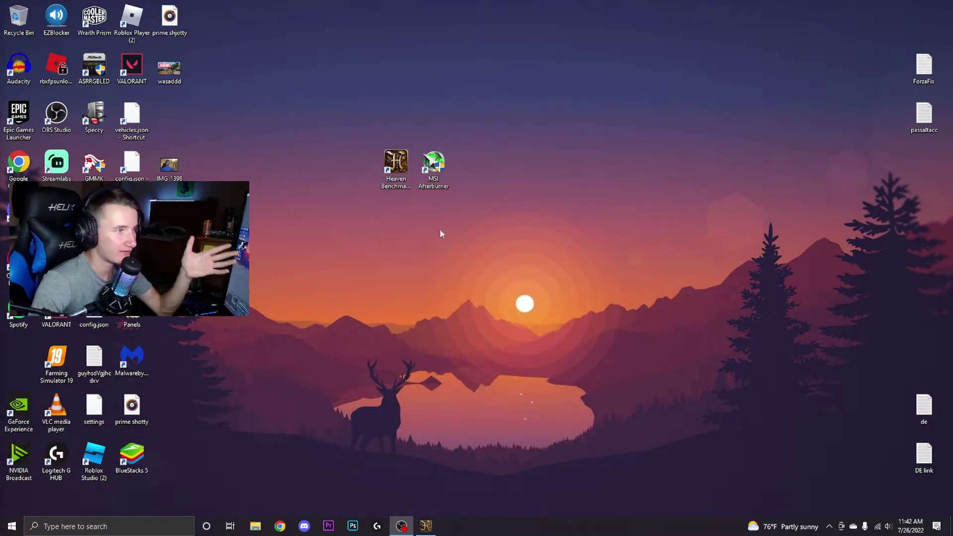
{"action": "mouse_move", "coordinate": [430, 533]}
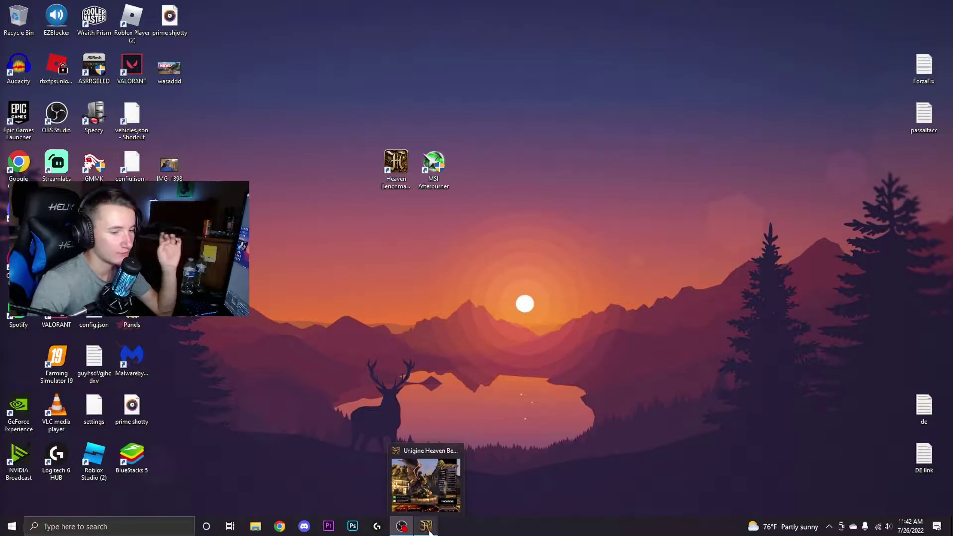
{"action": "left_click", "coordinate": [424, 505]}
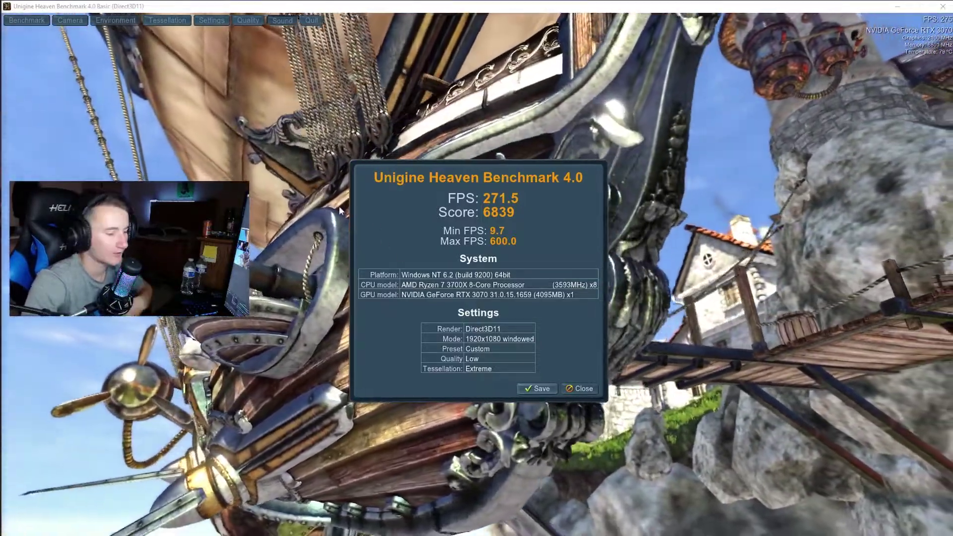
Step: Launch MSI Afterburner via search and apply the maximum 109% power limit (90 °C temp limit)
{"action": "key", "text": "super"}
{"action": "type", "text": "msi"}
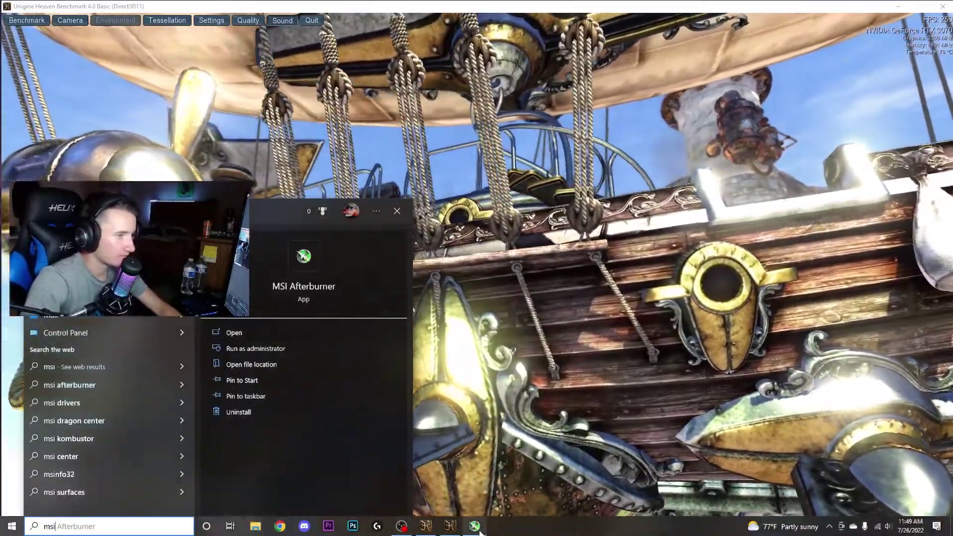
{"action": "left_click", "coordinate": [476, 527]}
{"action": "left_click_drag", "start_coordinate": [497, 325], "coordinate": [563, 289]}
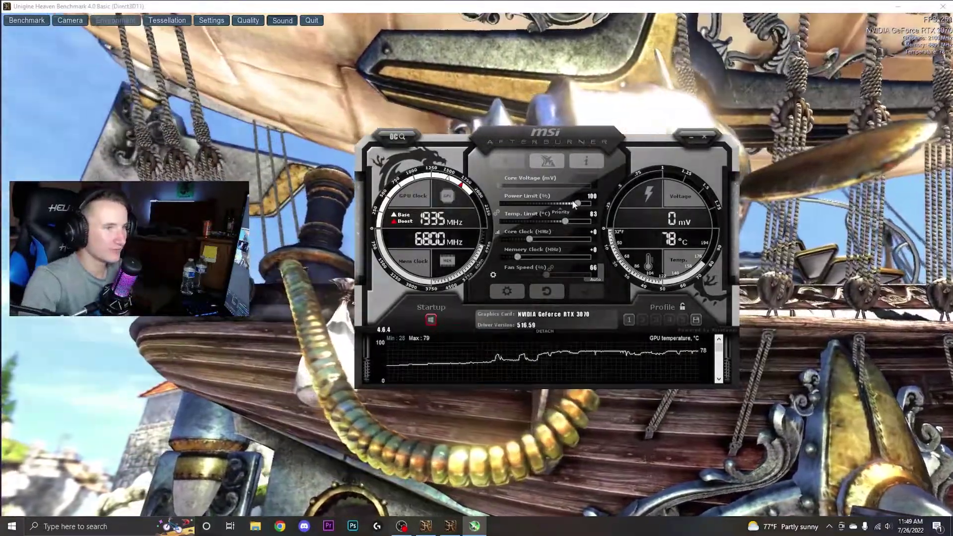
{"action": "left_click_drag", "start_coordinate": [572, 203], "coordinate": [610, 204]}
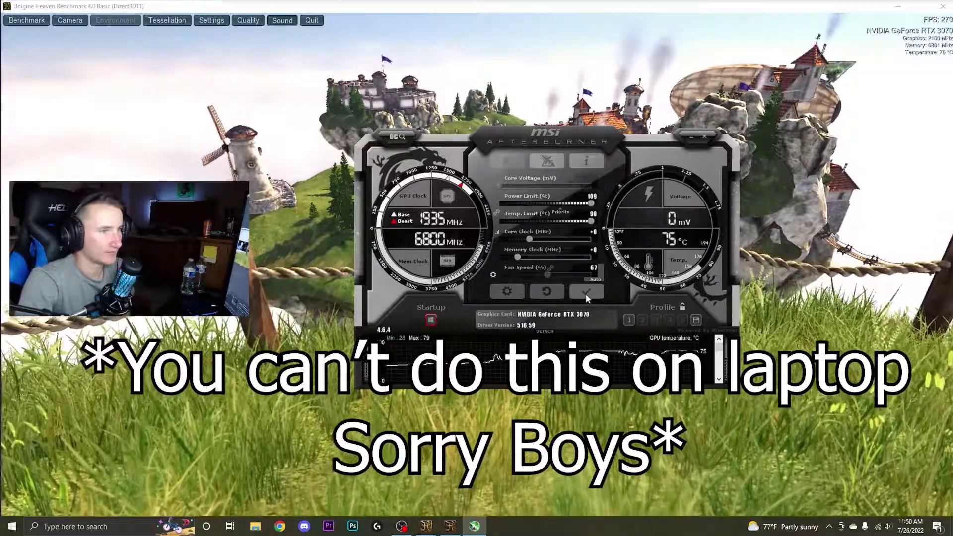
{"action": "left_click", "coordinate": [586, 292]}
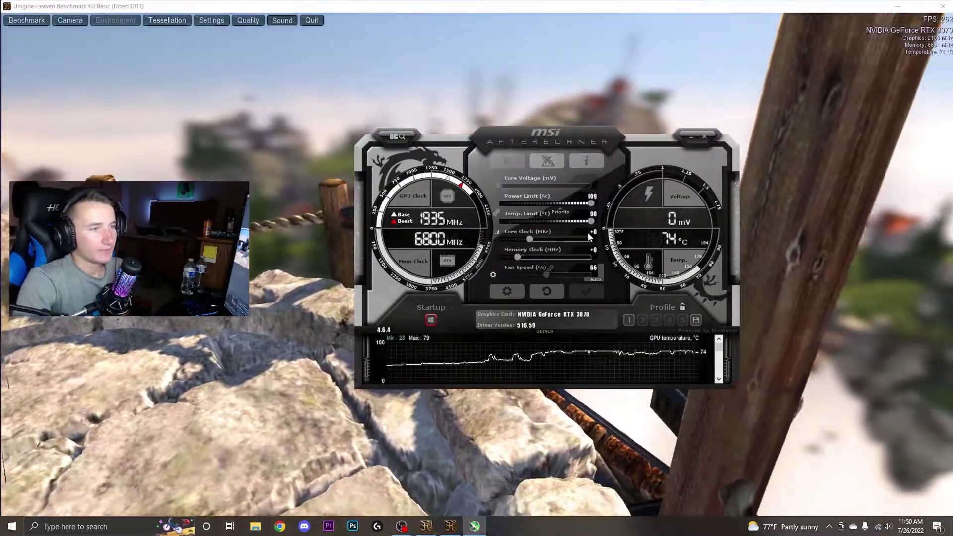
Step: Set the core clock offset to +175 MHz and apply it
{"action": "left_click", "coordinate": [591, 233]}
{"action": "type", "text": "50"}
{"action": "key", "text": "Return"}
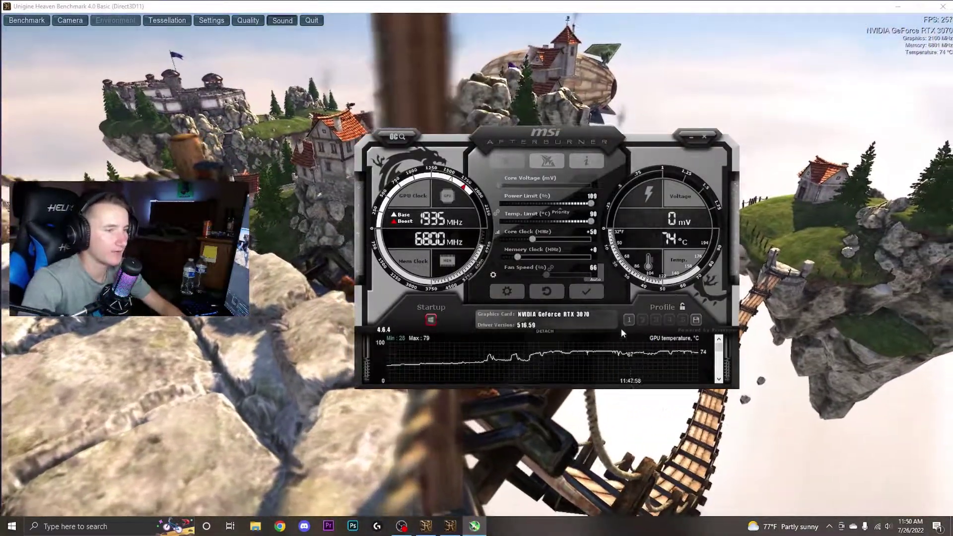
{"action": "left_click", "coordinate": [587, 292]}
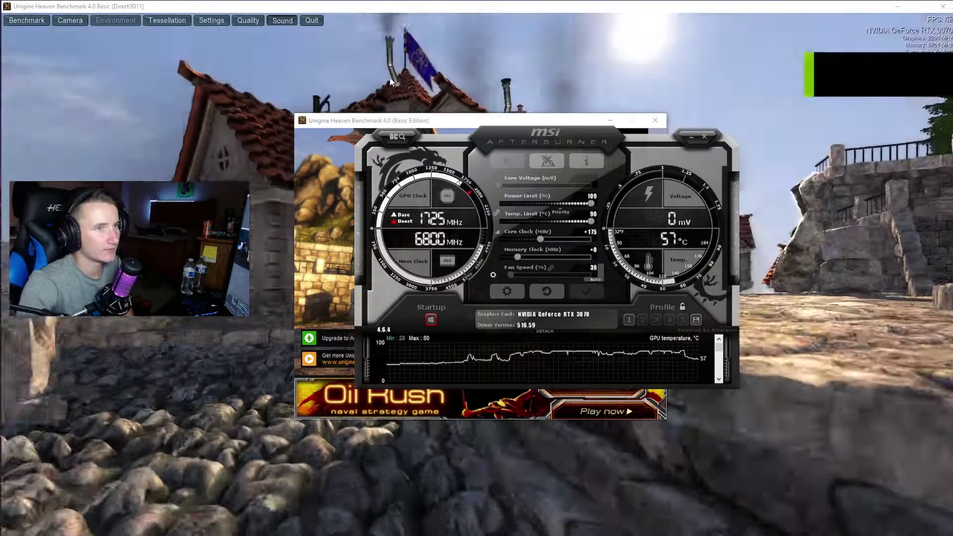
Step: Check the running Heaven benchmark, then return to Afterburner and move its window up-left
{"action": "left_click", "coordinate": [390, 82]}
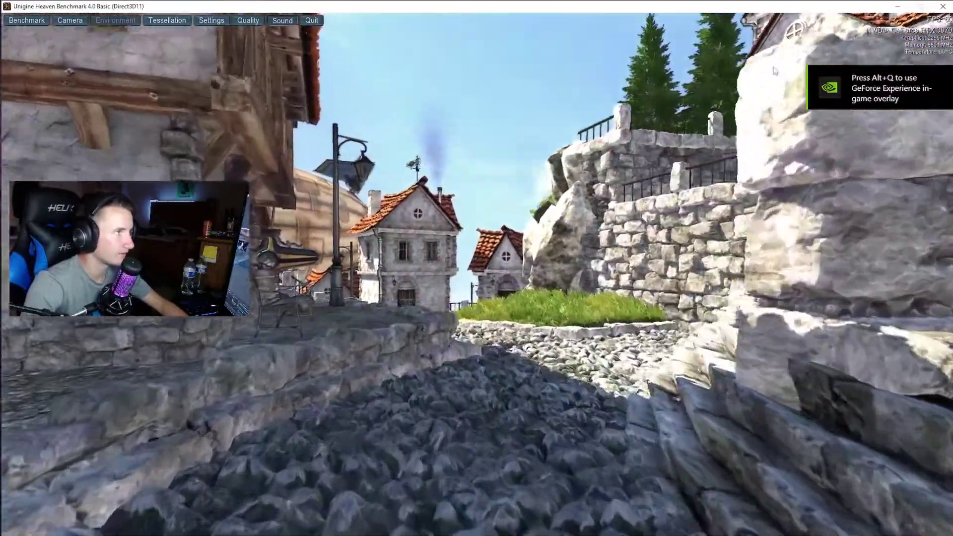
{"action": "key", "text": "alt+Tab"}
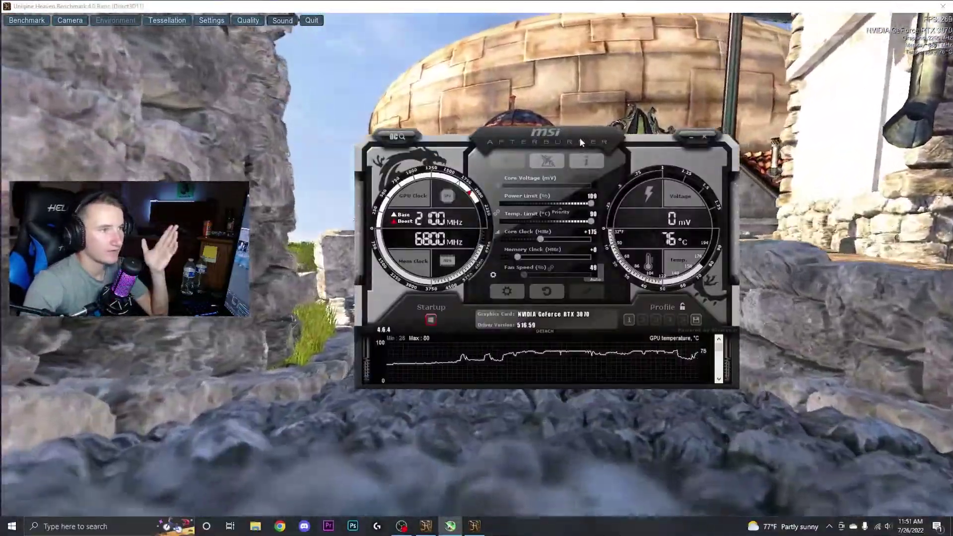
{"action": "left_click_drag", "start_coordinate": [580, 137], "coordinate": [559, 123]}
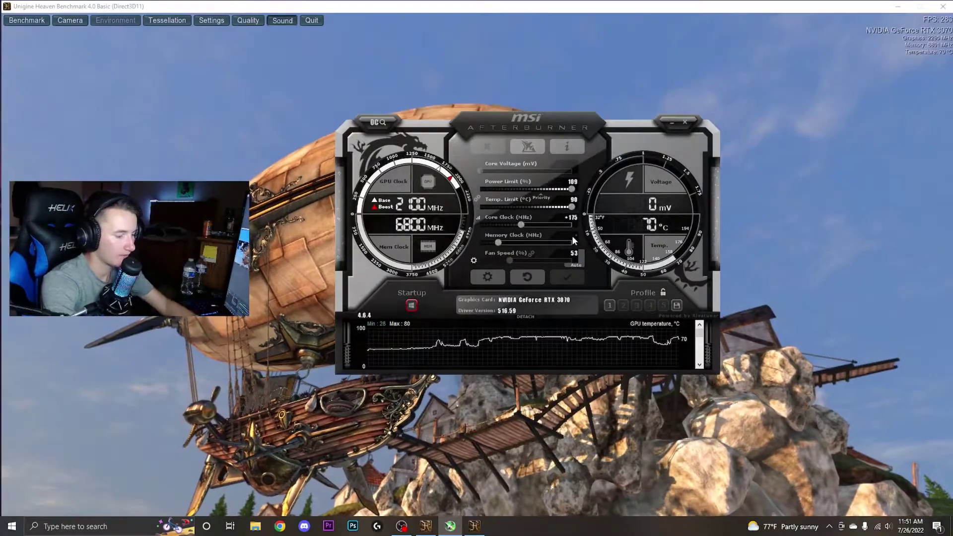
Step: Try memory clock offsets of +100 and then +350 MHz
{"action": "left_click", "coordinate": [572, 236]}
{"action": "type", "text": "100"}
{"action": "key", "text": "Return"}
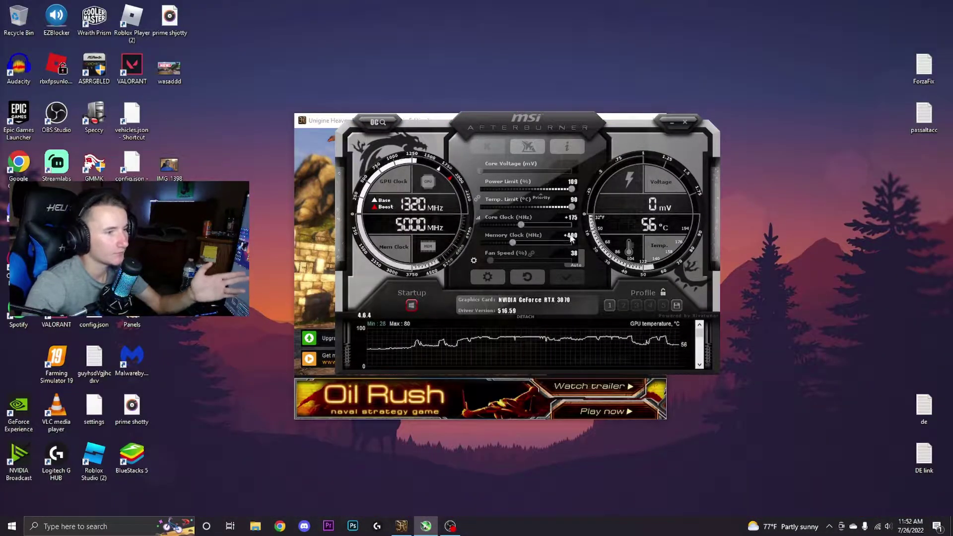
{"action": "left_click", "coordinate": [573, 236]}
{"action": "type", "text": "350"}
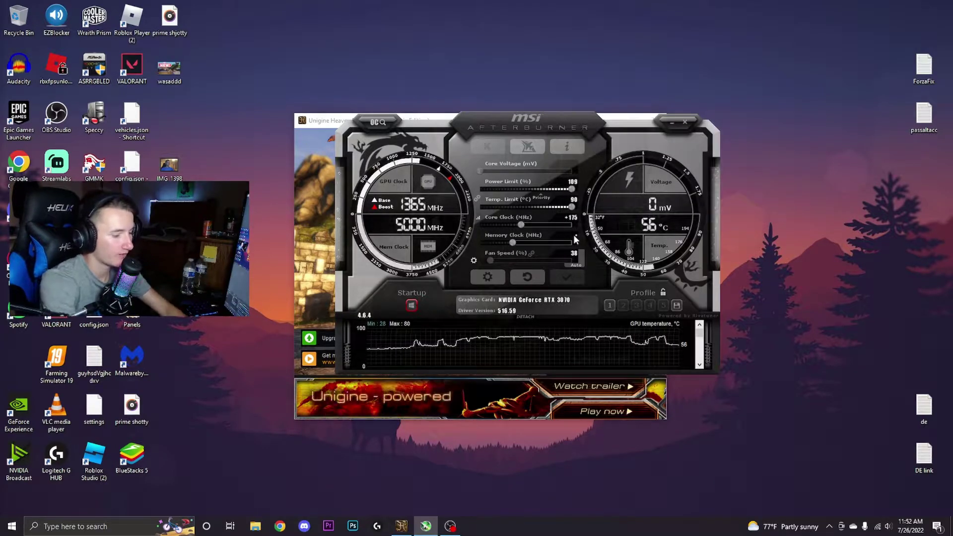
{"action": "key", "text": "Return"}
Step: Run another benchmark, settle the memory offset at +360 MHz, then close the Heaven launcher
{"action": "left_click", "coordinate": [317, 206]}
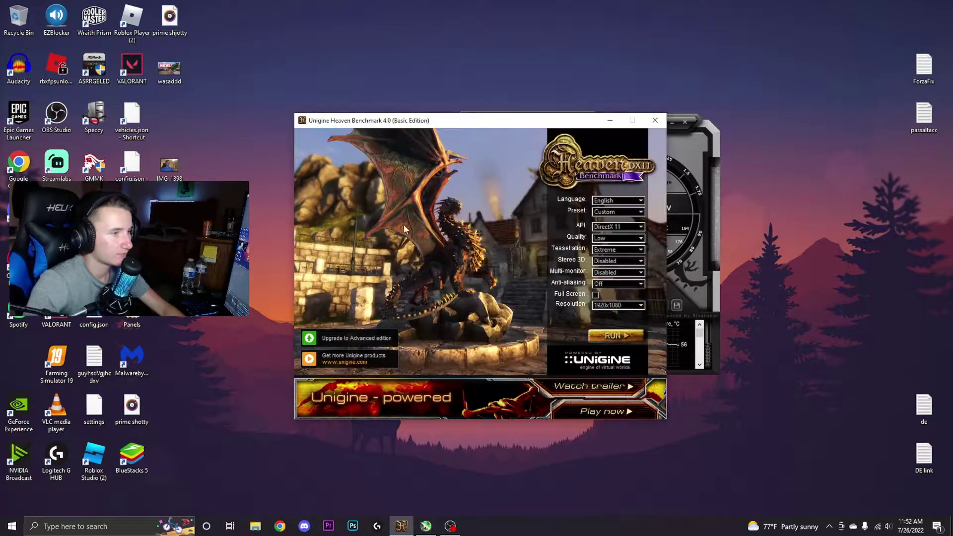
{"action": "key", "text": "alt+Tab"}
{"action": "key", "text": "alt+Tab"}
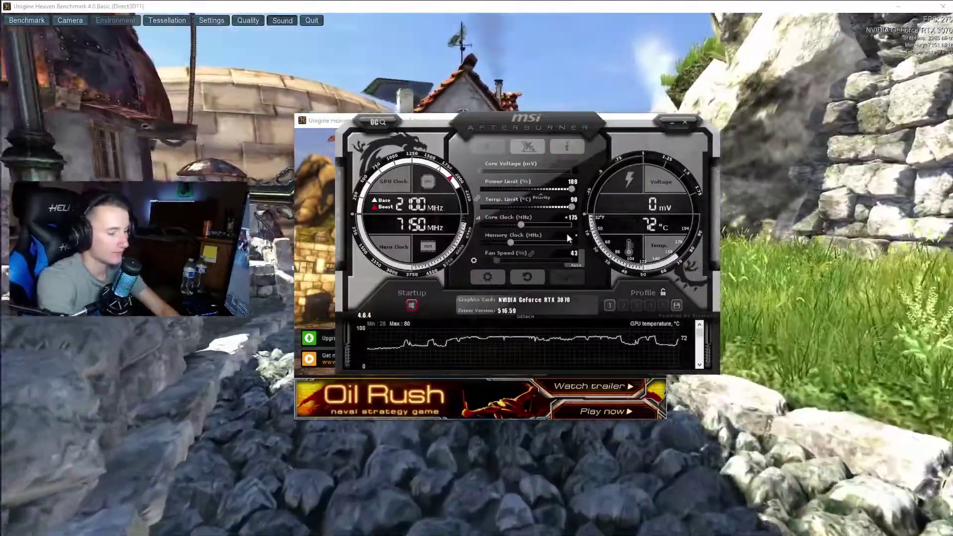
{"action": "type", "text": "800"}
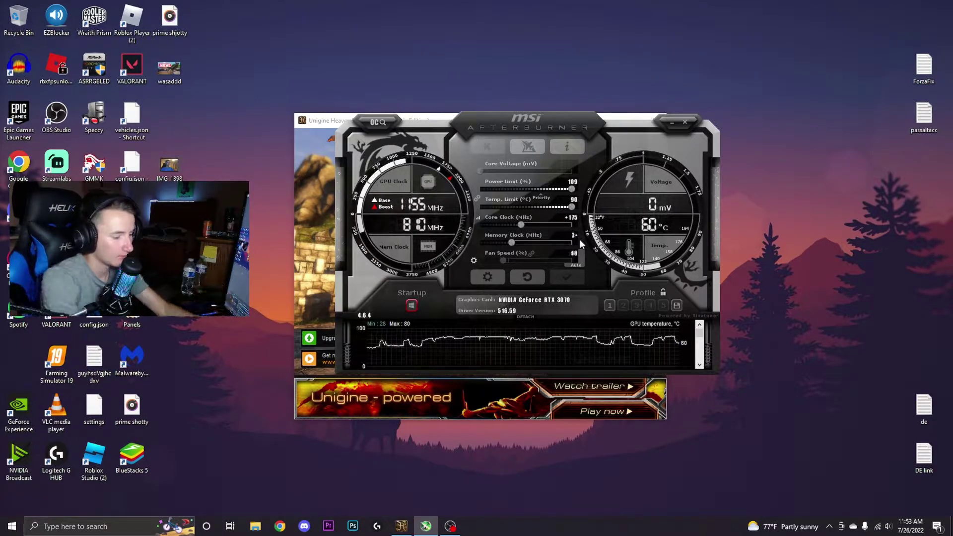
{"action": "type", "text": "0"}
{"action": "key", "text": "Return"}
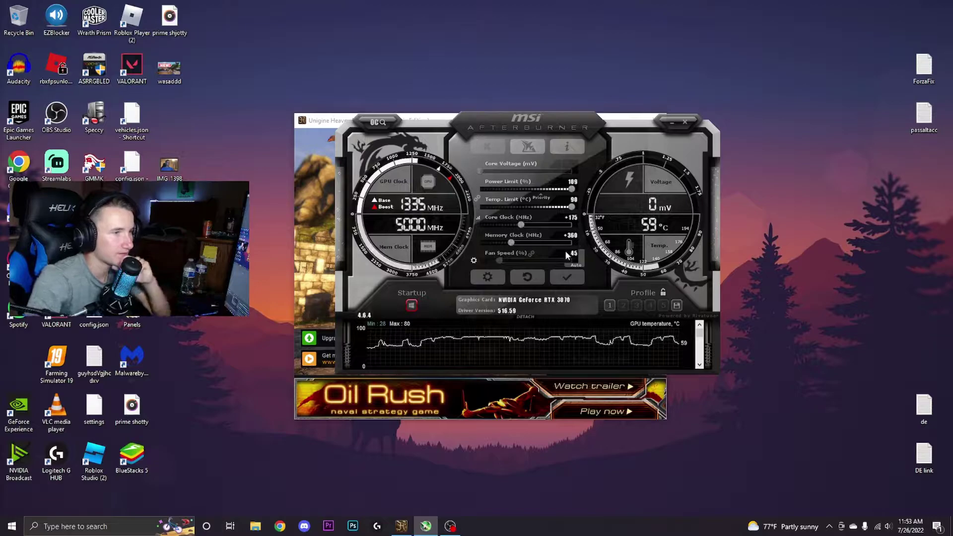
{"action": "left_click", "coordinate": [311, 222]}
{"action": "left_click", "coordinate": [626, 341]}
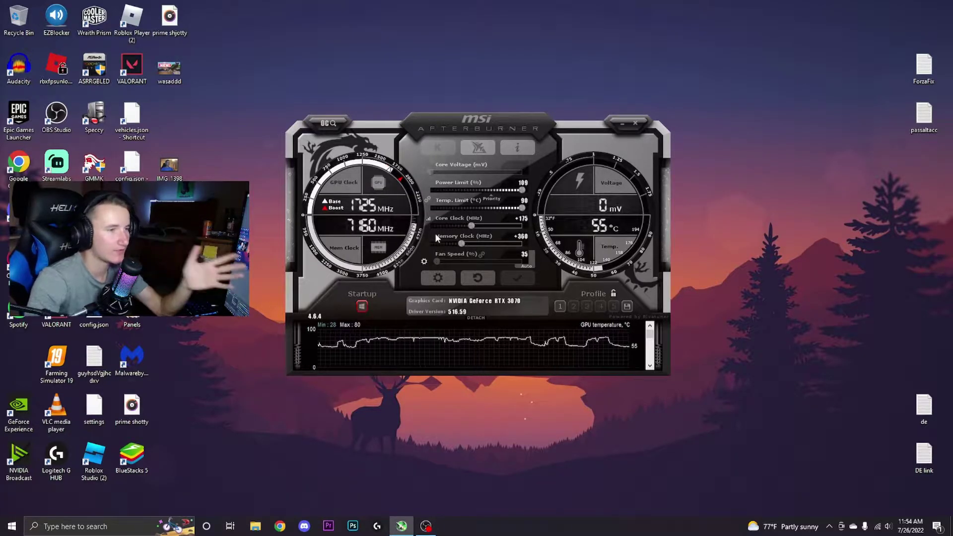
Step: Save the +175 core / +360 memory overclock to profile slot 2 and reposition the window
{"action": "left_click", "coordinate": [626, 307]}
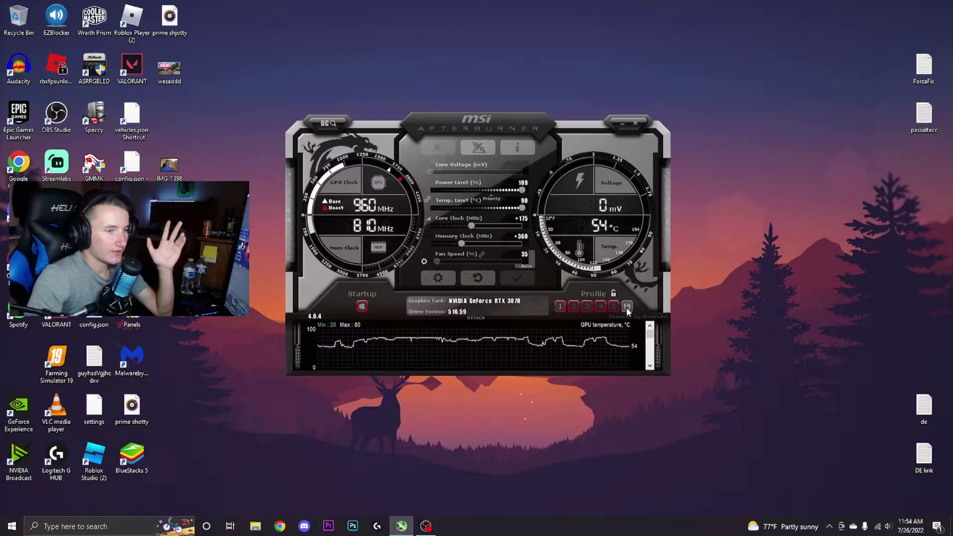
{"action": "left_click", "coordinate": [574, 307]}
{"action": "left_click", "coordinate": [560, 305]}
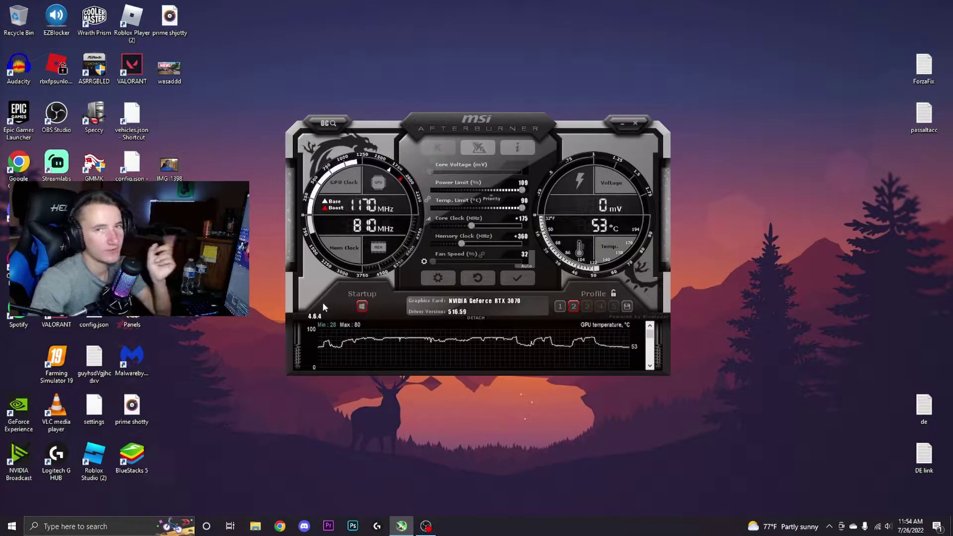
{"action": "left_click_drag", "start_coordinate": [469, 126], "coordinate": [465, 123]}
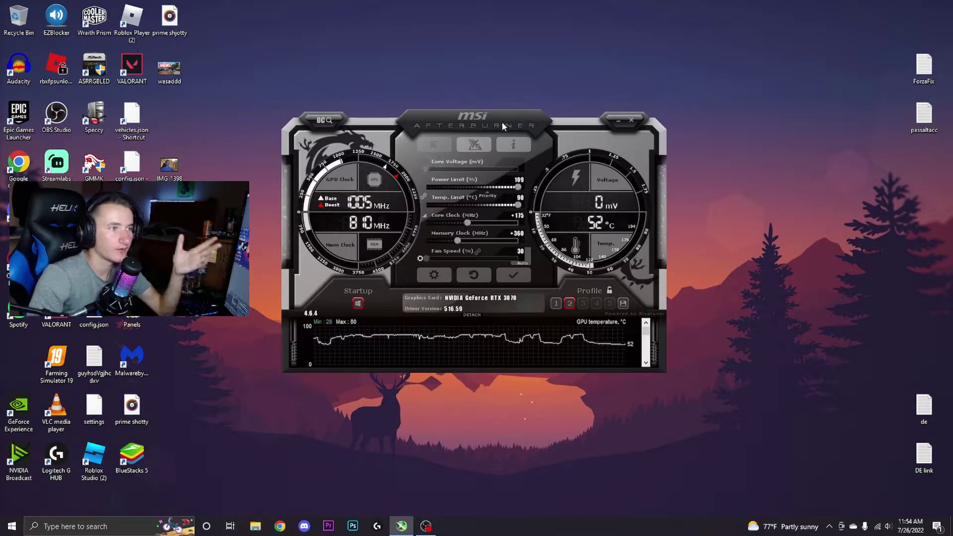
{"action": "left_click_drag", "start_coordinate": [484, 122], "coordinate": [487, 130]}
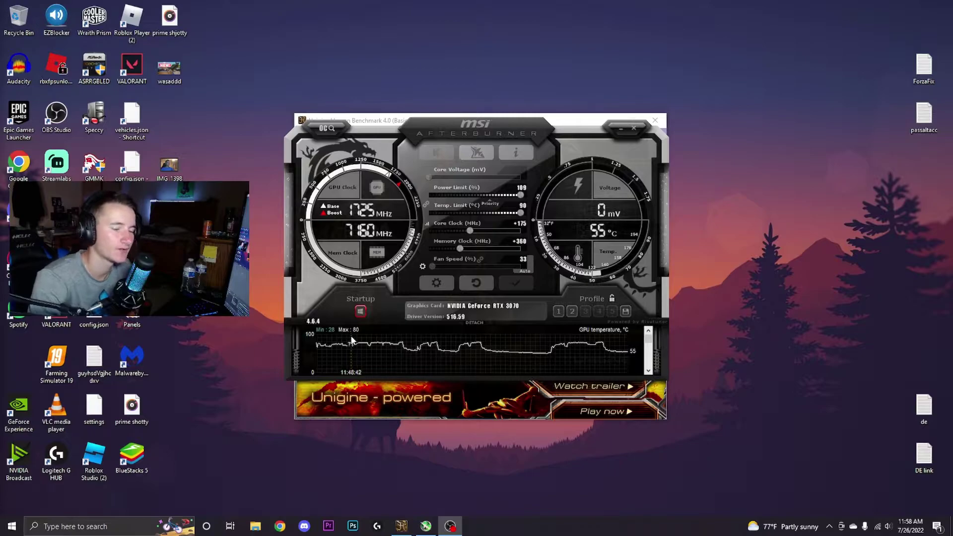
Step: Enter +150 MHz core and +335 MHz memory offsets, then apply them
{"action": "mouse_move", "coordinate": [351, 340]}
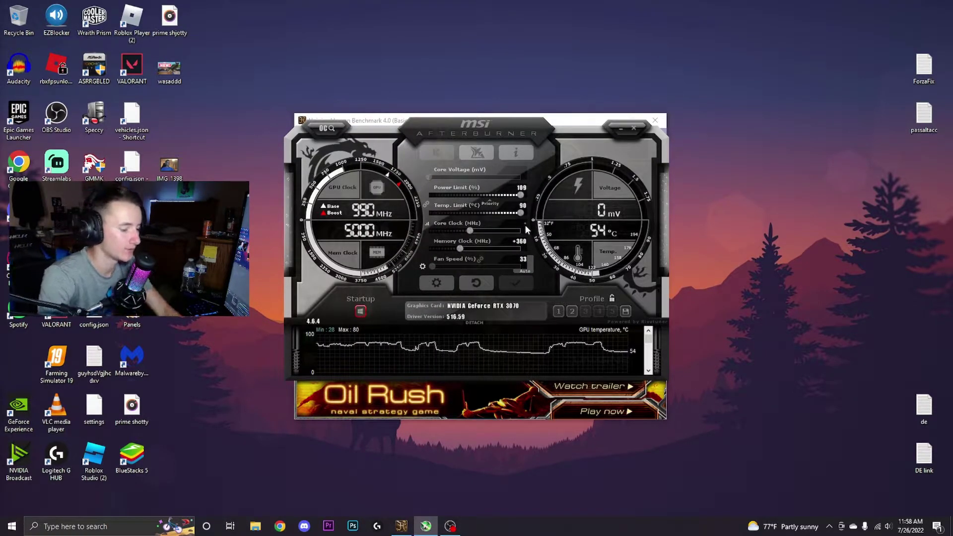
{"action": "type", "text": "150"}
{"action": "key", "text": "Return"}
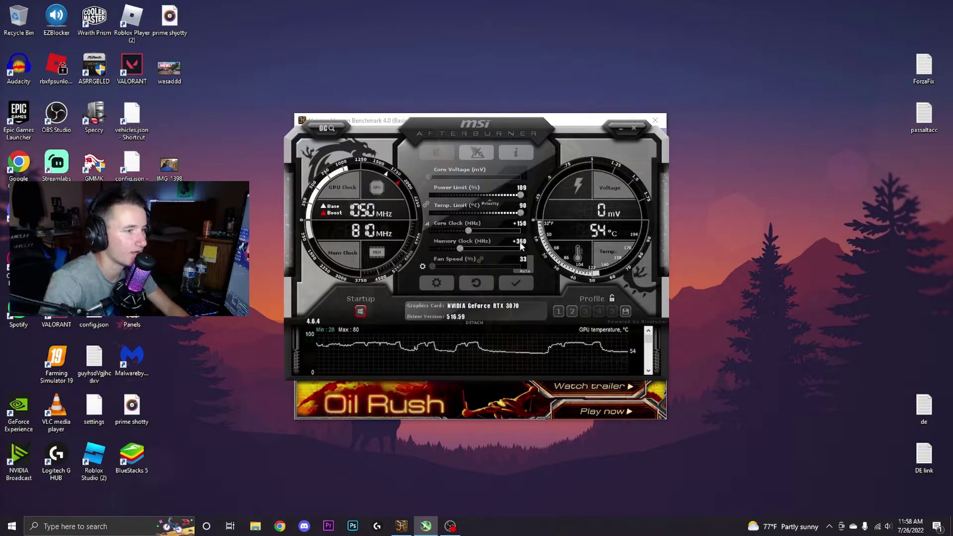
{"action": "left_click", "coordinate": [522, 242]}
{"action": "type", "text": "335"}
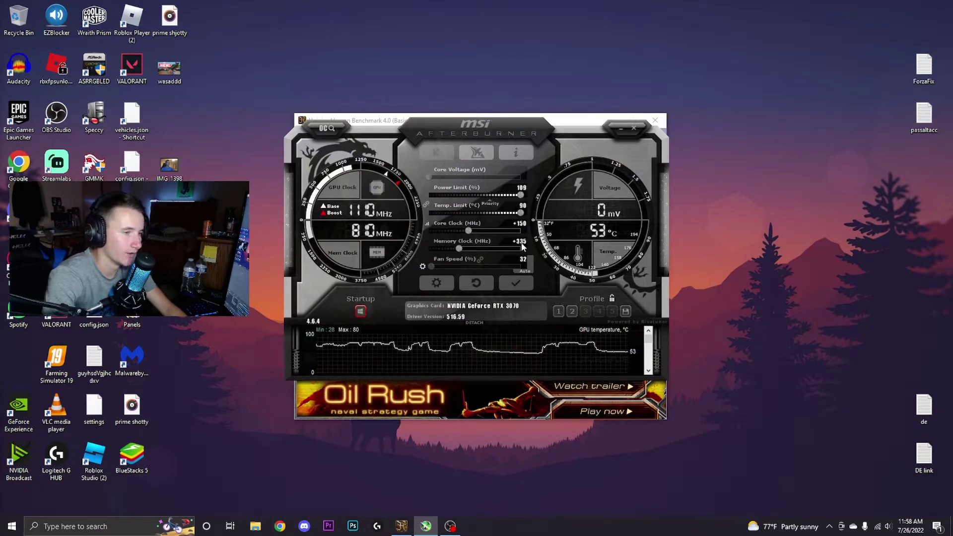
{"action": "left_click", "coordinate": [503, 284]}
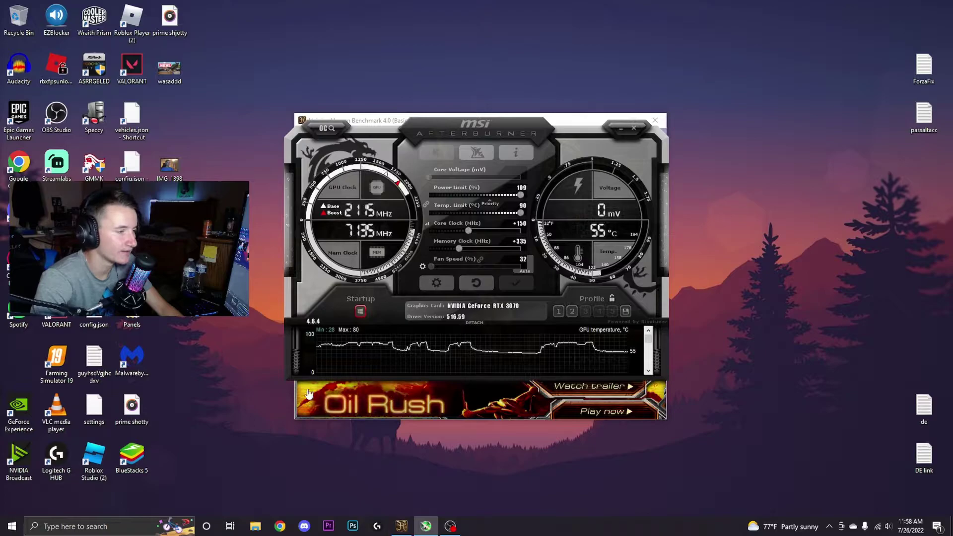
Step: Bring the Heaven launcher forward and move Afterburner aside to uncover it
{"action": "left_click", "coordinate": [350, 120]}
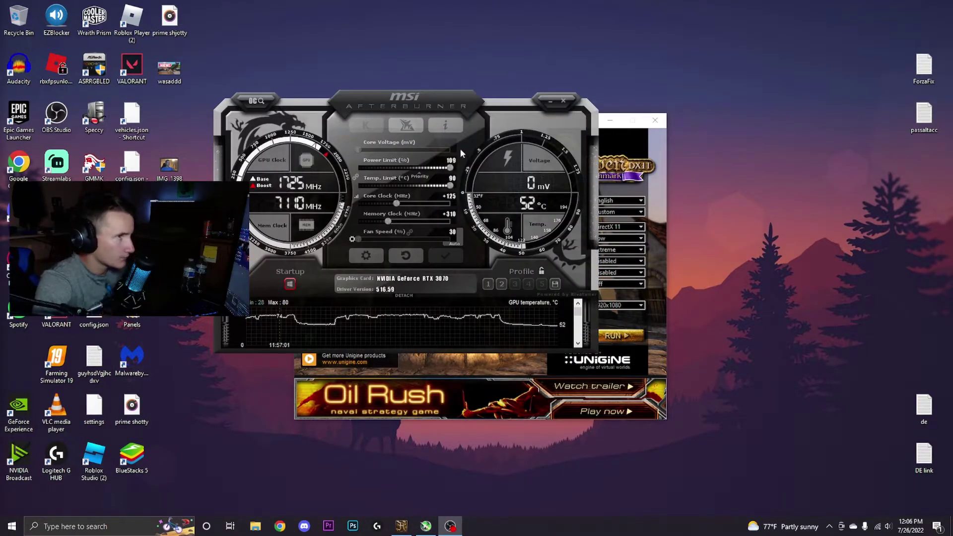
{"action": "left_click_drag", "start_coordinate": [450, 98], "coordinate": [473, 144]}
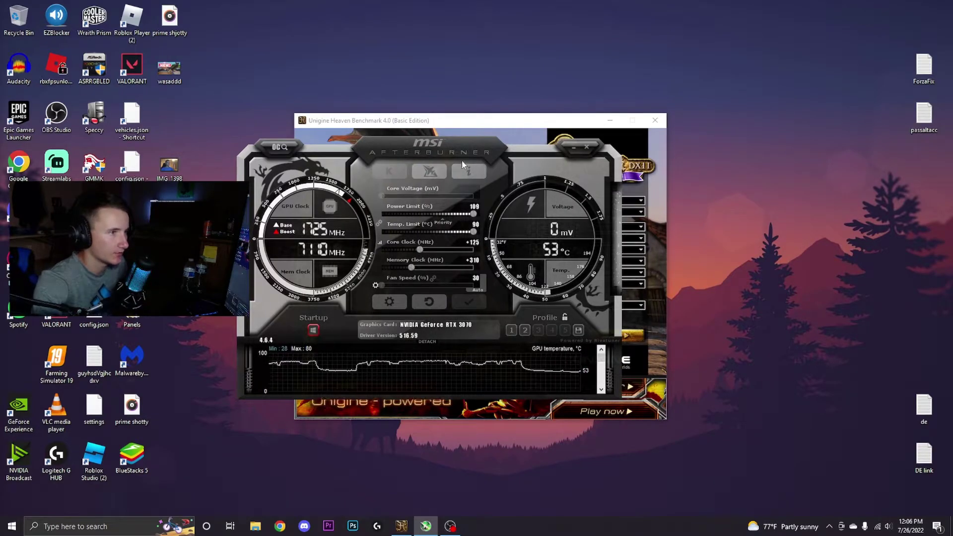